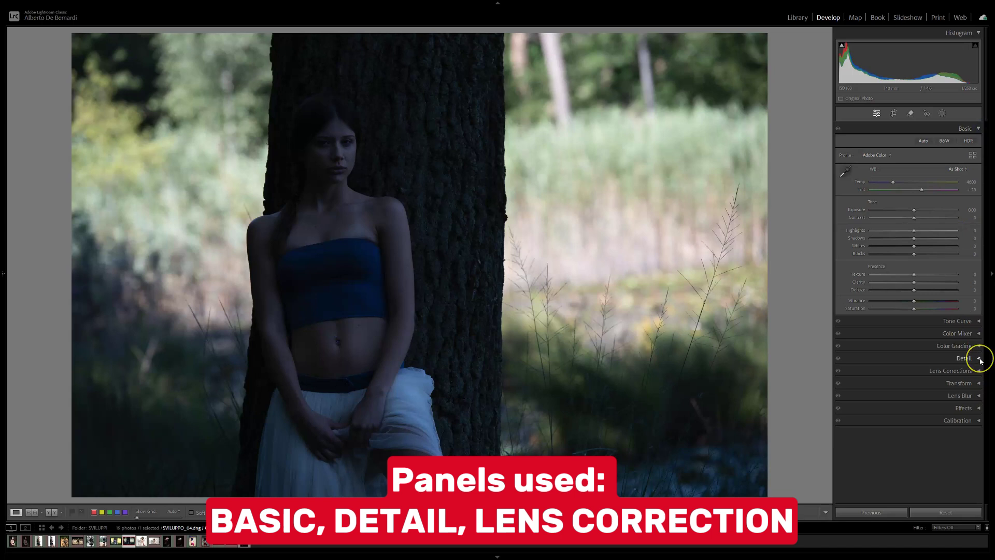
- Enable chromatic aberration removal and profile corrections in the photo's lens corrections
{"action": "left_click", "coordinate": [979, 359]}
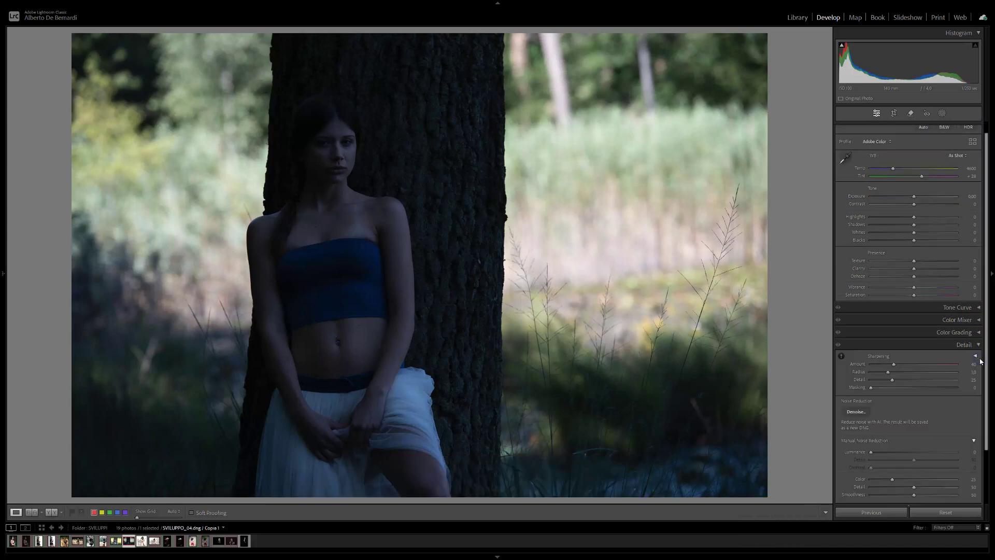
{"action": "scroll", "coordinate": [981, 361], "scroll_direction": "down", "scroll_amount": 3}
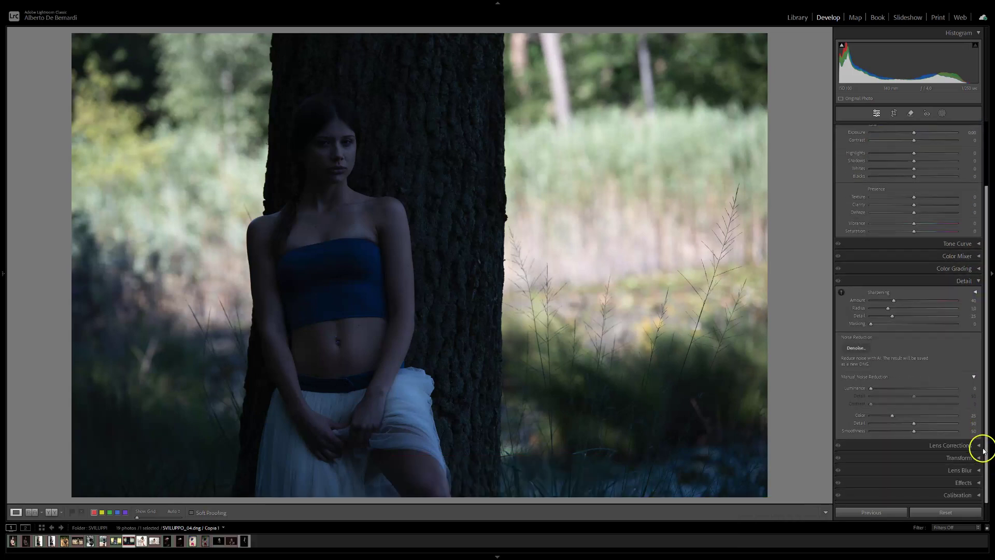
{"action": "left_click", "coordinate": [981, 447]}
{"action": "scroll", "coordinate": [981, 448], "scroll_direction": "down", "scroll_amount": 2}
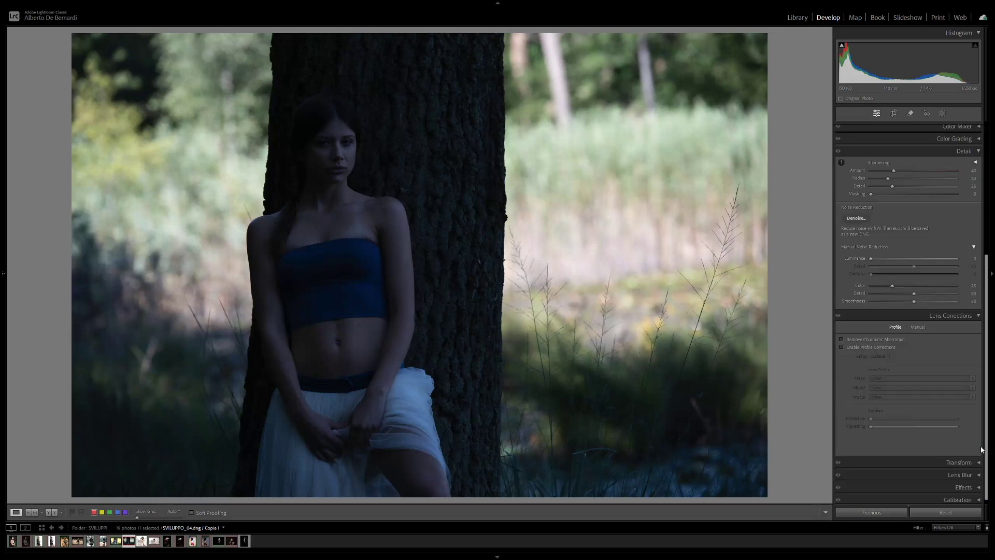
{"action": "left_click_drag", "start_coordinate": [987, 449], "coordinate": [991, 542]}
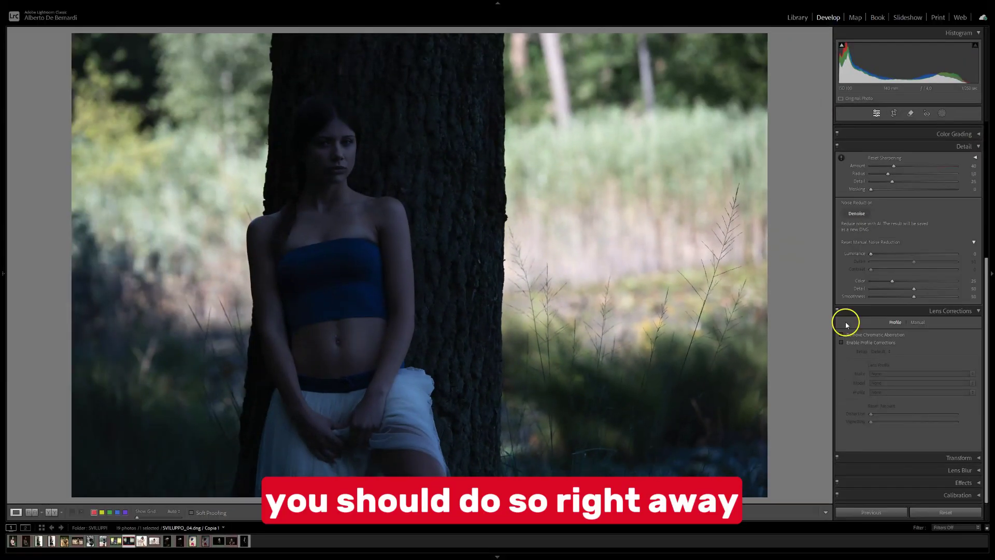
{"action": "left_click", "coordinate": [841, 334]}
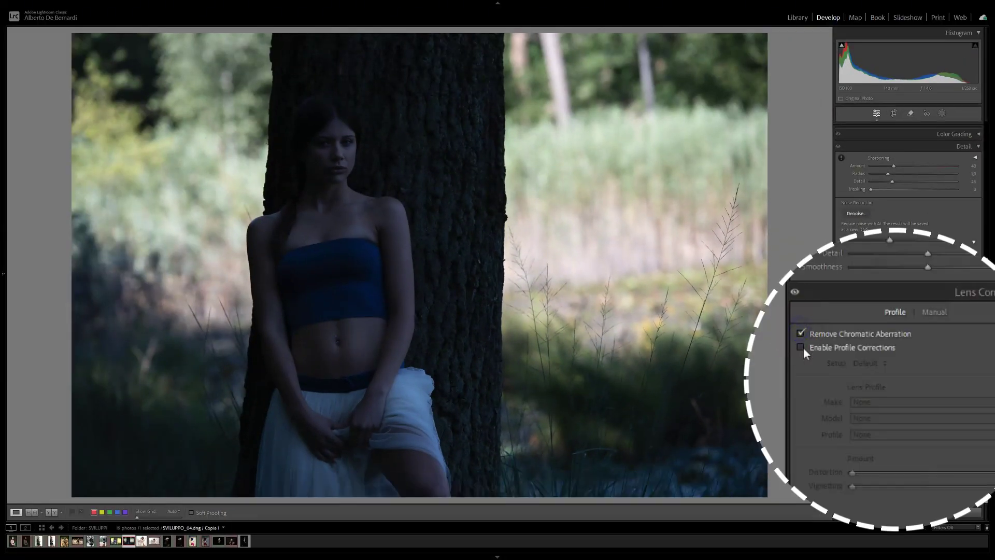
{"action": "left_click", "coordinate": [801, 347]}
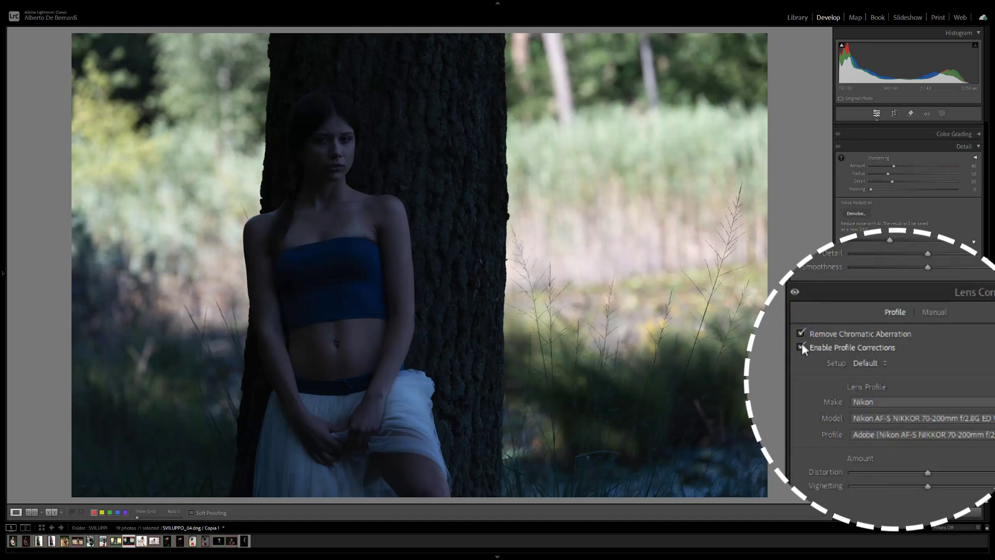
- Toggle the lens profile corrections off and on to compare their effect, and collapse the lens correction settings
{"action": "left_click", "coordinate": [802, 347]}
{"action": "left_click", "coordinate": [802, 348]}
{"action": "left_click", "coordinate": [802, 346]}
{"action": "left_click", "coordinate": [802, 346]}
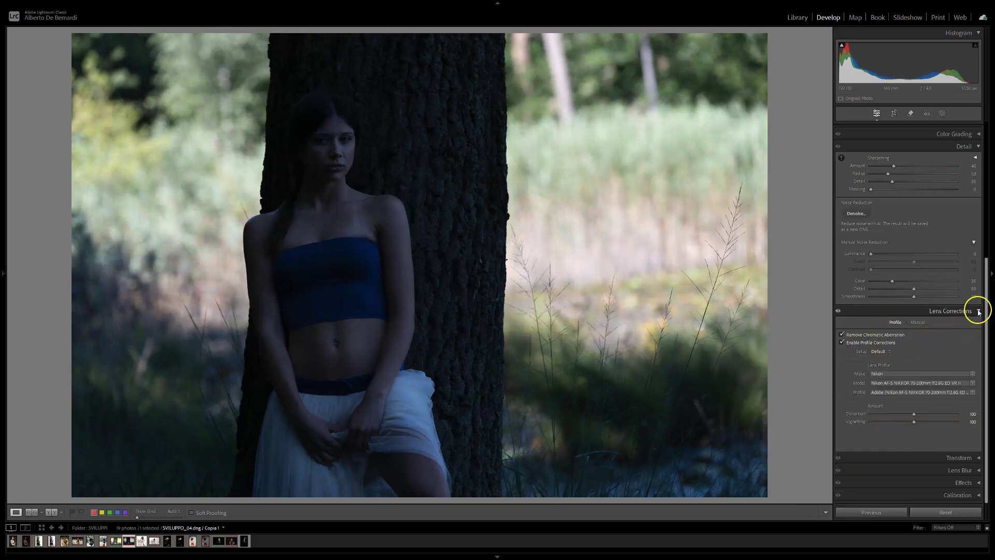
{"action": "left_click", "coordinate": [979, 311]}
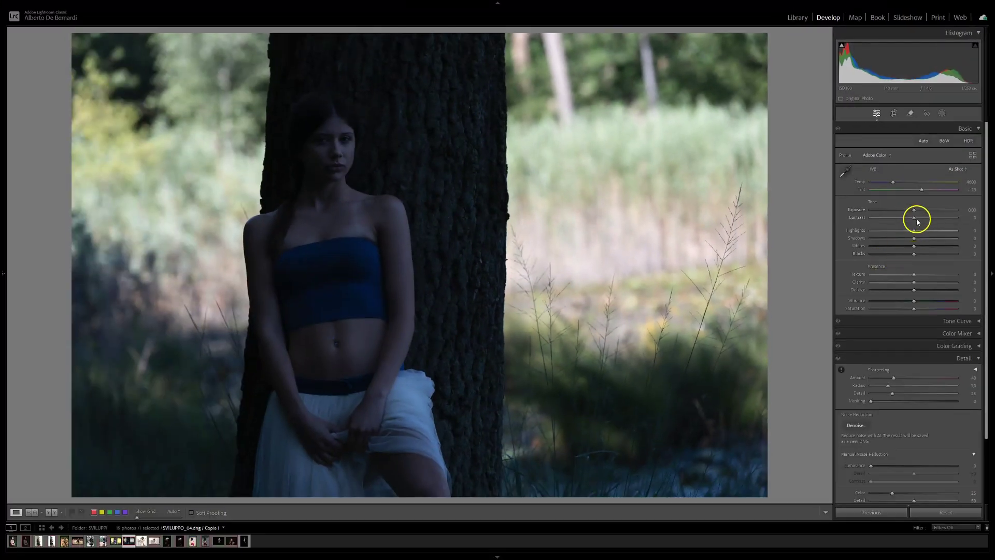
- Raise the exposure to about +2.58 and turn on the highlight clipping overlay
{"action": "left_click_drag", "start_coordinate": [914, 209], "coordinate": [934, 210]}
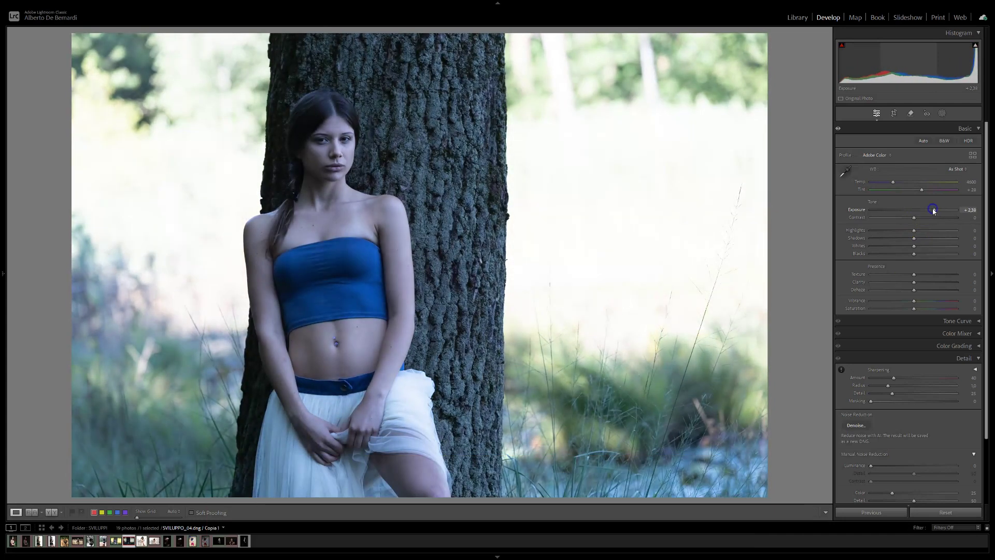
{"action": "left_click", "coordinate": [976, 47]}
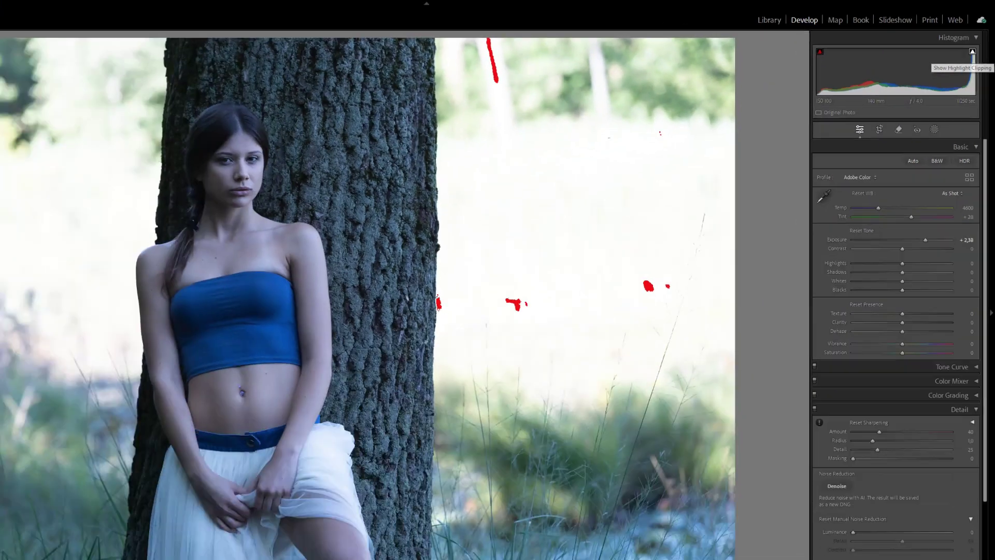
{"action": "left_click", "coordinate": [955, 90]}
{"action": "left_click", "coordinate": [976, 51]}
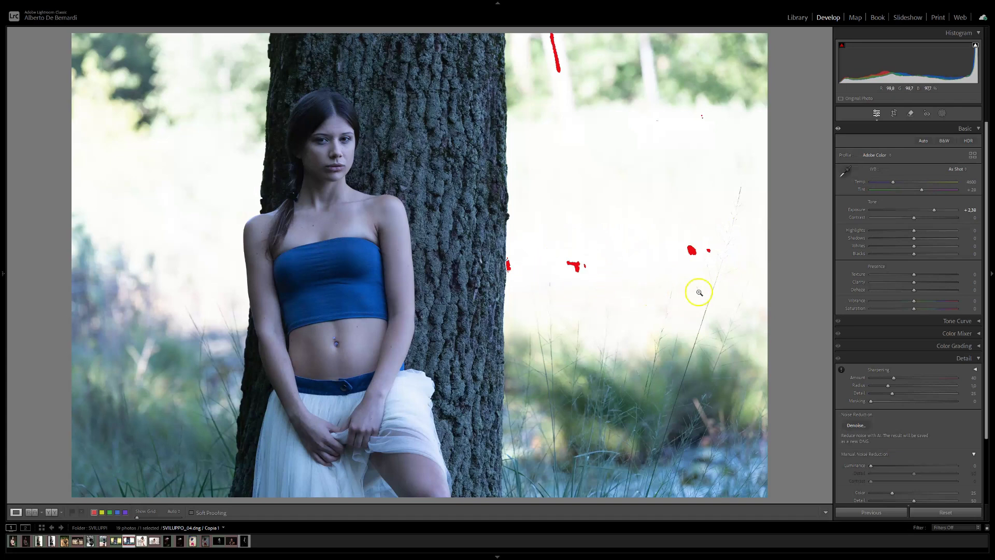
- Try a slightly higher exposure, and set it to +2.00
{"action": "mouse_move", "coordinate": [933, 210]}
{"action": "left_mouse_down"}
{"action": "mouse_move", "coordinate": [941, 211]}
{"action": "mouse_move", "coordinate": [921, 213]}
{"action": "mouse_move", "coordinate": [937, 212]}
{"action": "left_mouse_up"}
{"action": "left_click", "coordinate": [969, 210]}
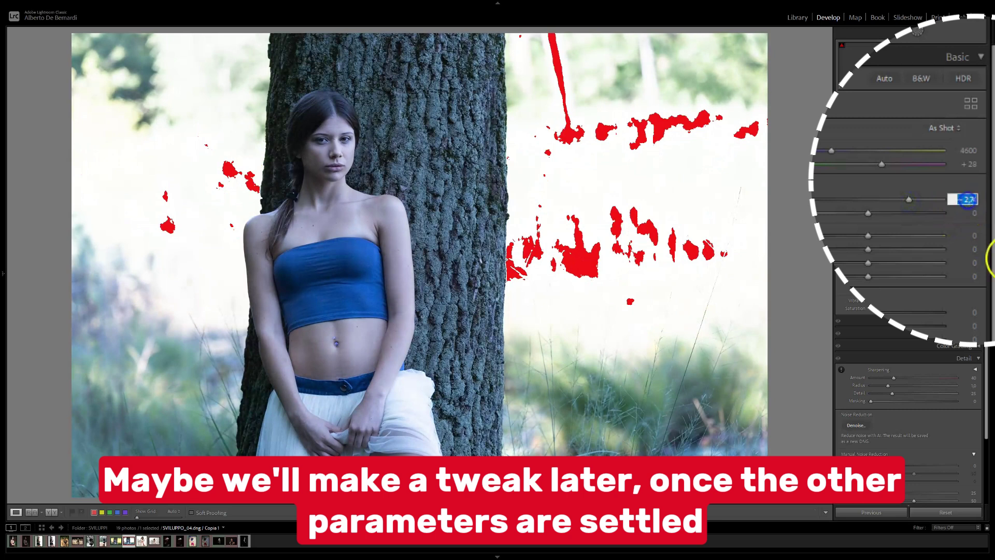
{"action": "type", "text": "2"}
{"action": "key", "text": "Return"}
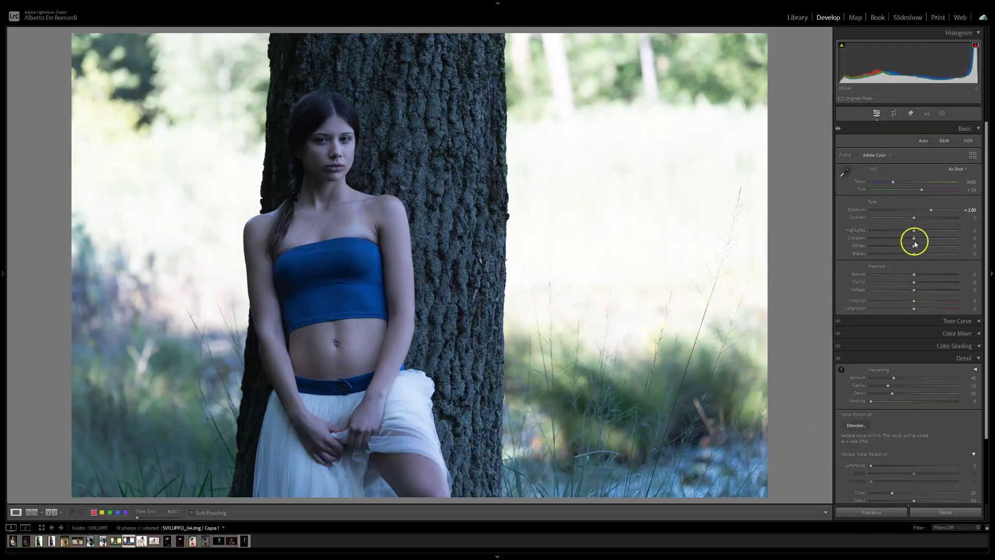
- Try the highlights at −100 and at +100, resetting them after each trial
{"action": "left_click_drag", "start_coordinate": [868, 235], "coordinate": [778, 240]}
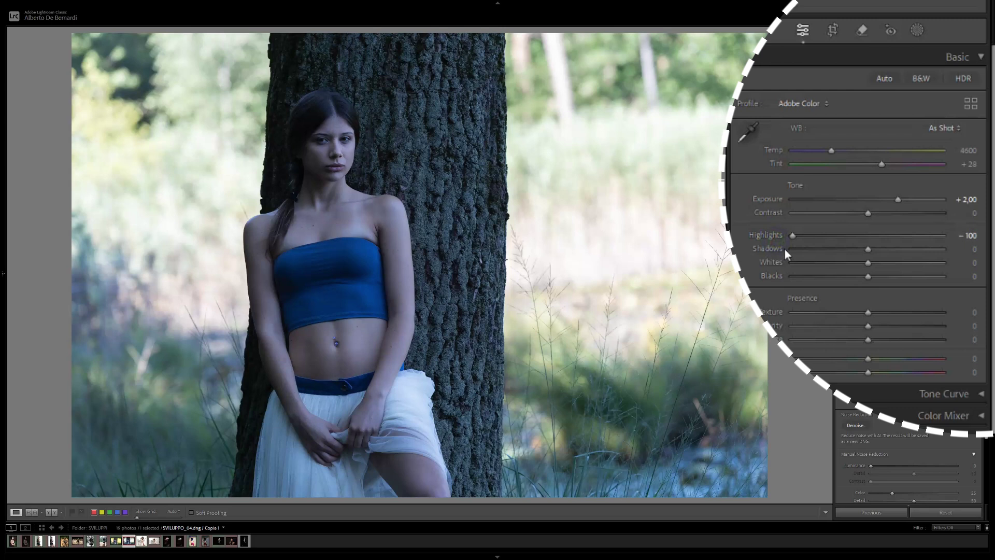
{"action": "double_click", "coordinate": [794, 234]}
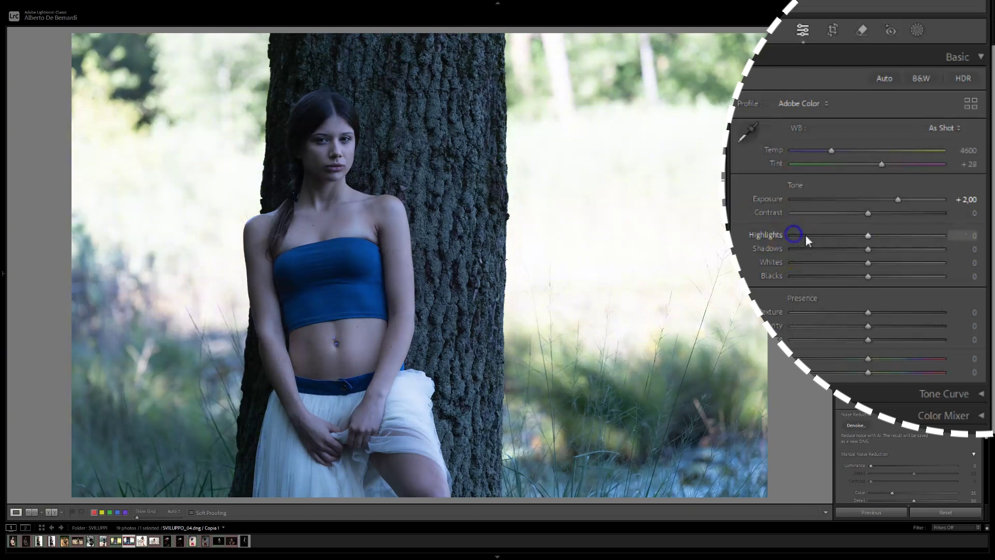
{"action": "left_click_drag", "start_coordinate": [888, 235], "coordinate": [965, 234]}
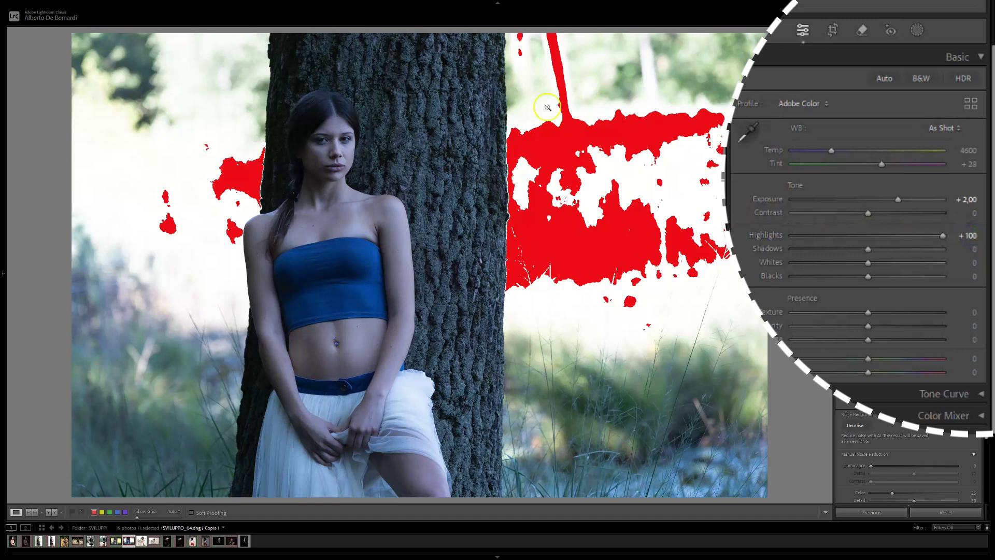
{"action": "double_click", "coordinate": [945, 235]}
- Set the highlights to −100 and the shadows to +50
{"action": "left_click_drag", "start_coordinate": [869, 236], "coordinate": [777, 239]}
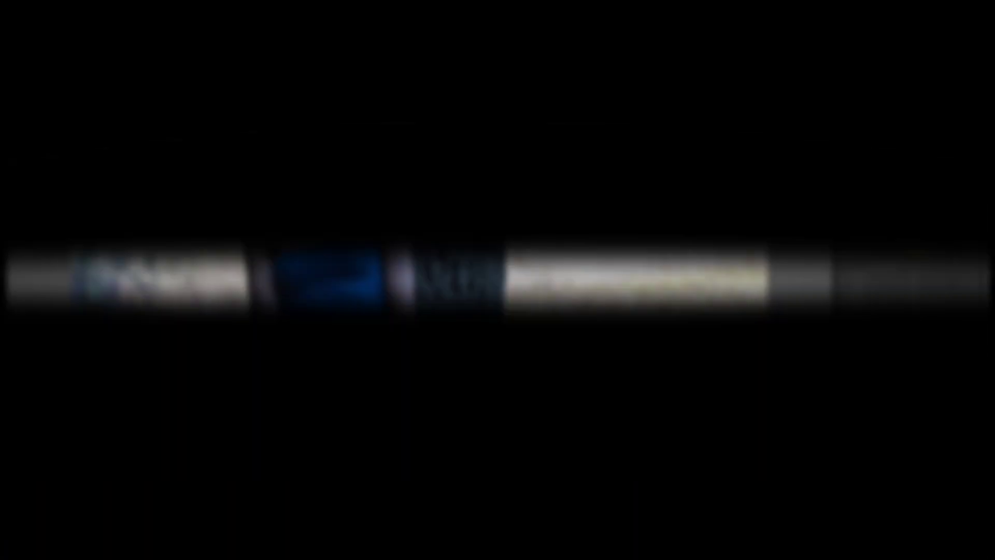
{"action": "left_click", "coordinate": [839, 304]}
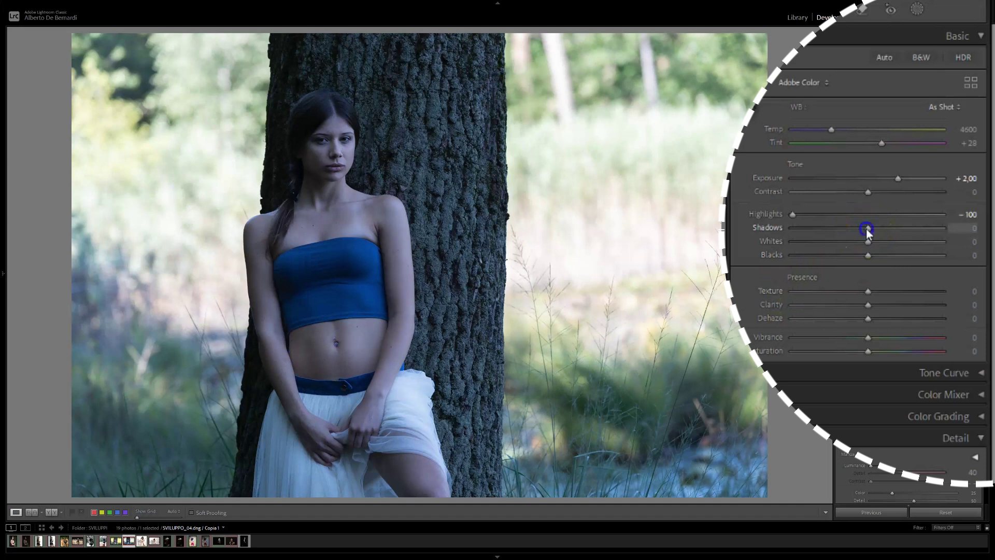
{"action": "left_click_drag", "start_coordinate": [868, 229], "coordinate": [908, 230]}
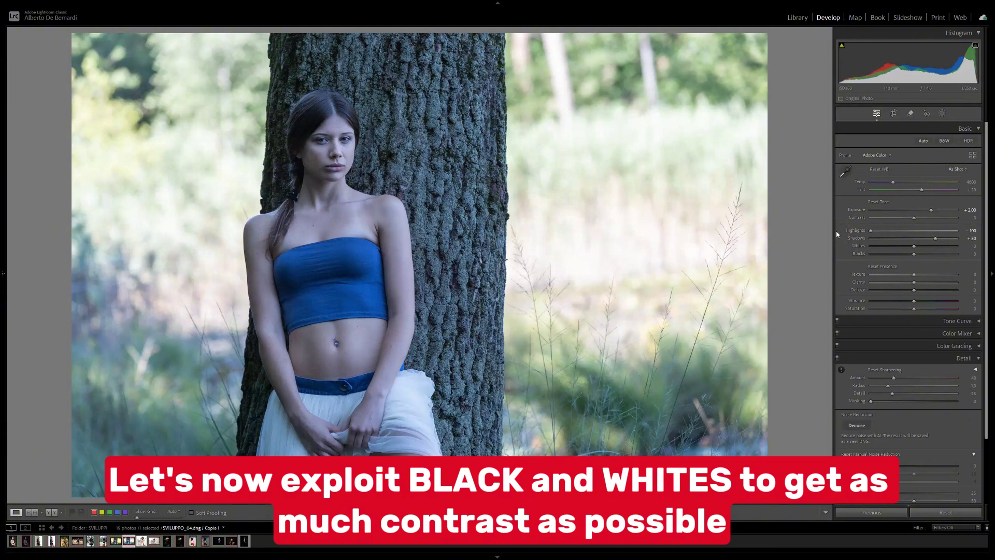
- Using the clipping overlays as a guide, raise the whites to +69 and set the blacks to −10
{"action": "left_click", "coordinate": [843, 46]}
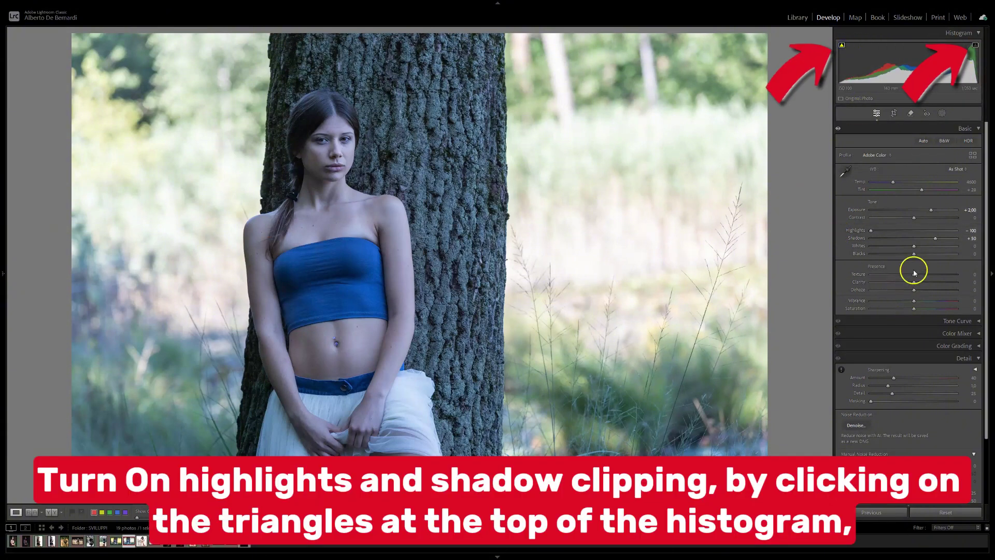
{"action": "left_click", "coordinate": [914, 248]}
{"action": "left_click_drag", "start_coordinate": [915, 250], "coordinate": [852, 255]}
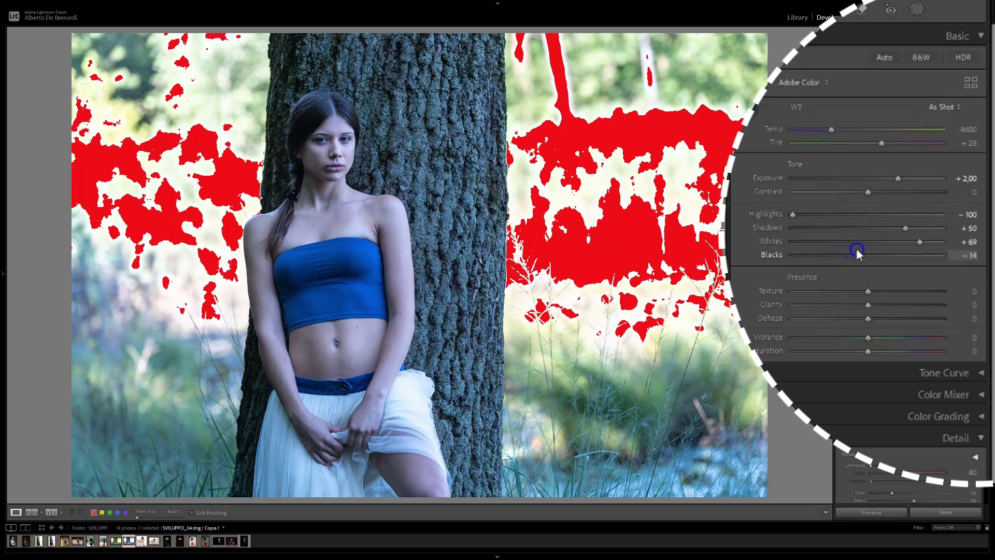
{"action": "left_click", "coordinate": [964, 255]}
{"action": "type", "text": "- 10"}
{"action": "key", "text": "Return"}
- Set the whites to +20 and reset the blacks to 0
{"action": "left_click_drag", "start_coordinate": [919, 242], "coordinate": [886, 250]}
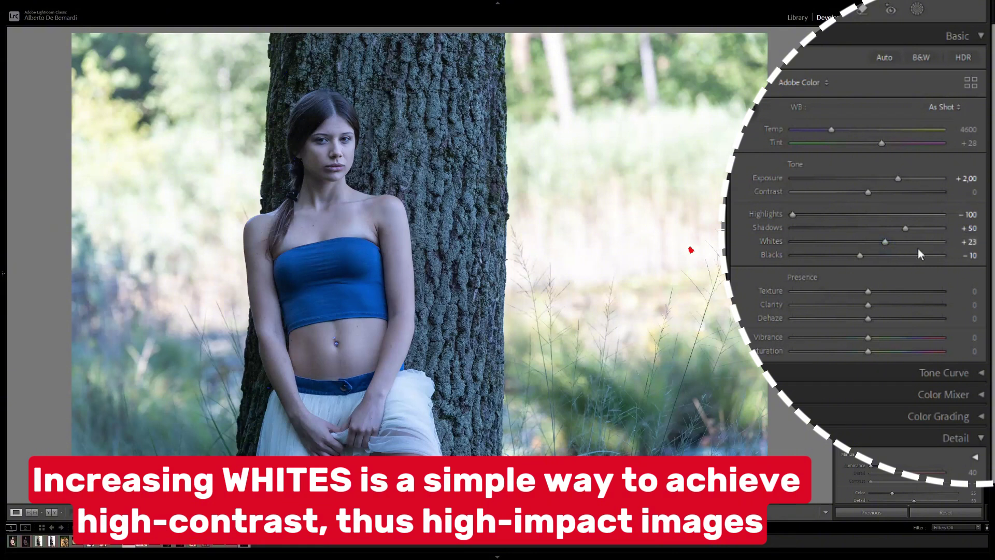
{"action": "left_click", "coordinate": [971, 242]}
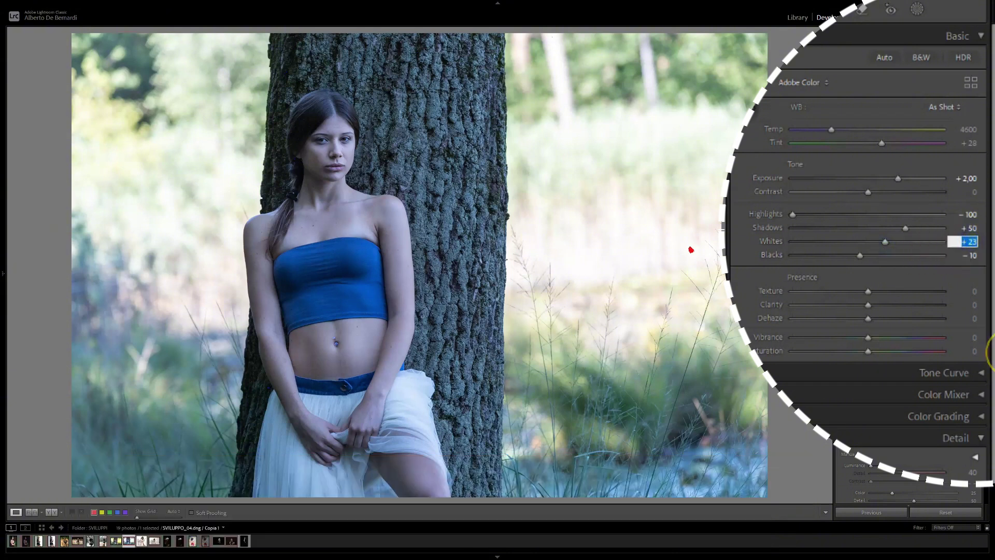
{"action": "type", "text": "20"}
{"action": "key", "text": "Return"}
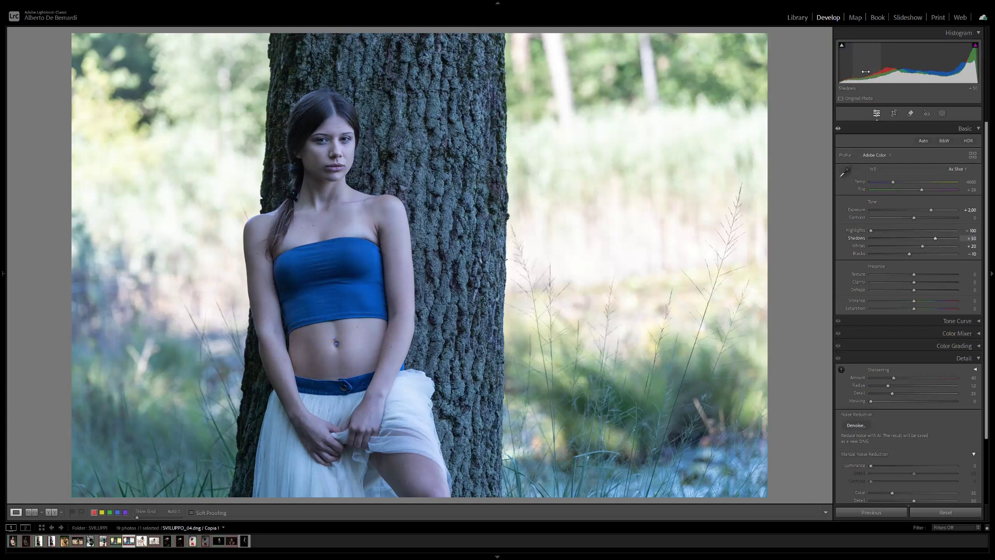
{"action": "double_click", "coordinate": [912, 256]}
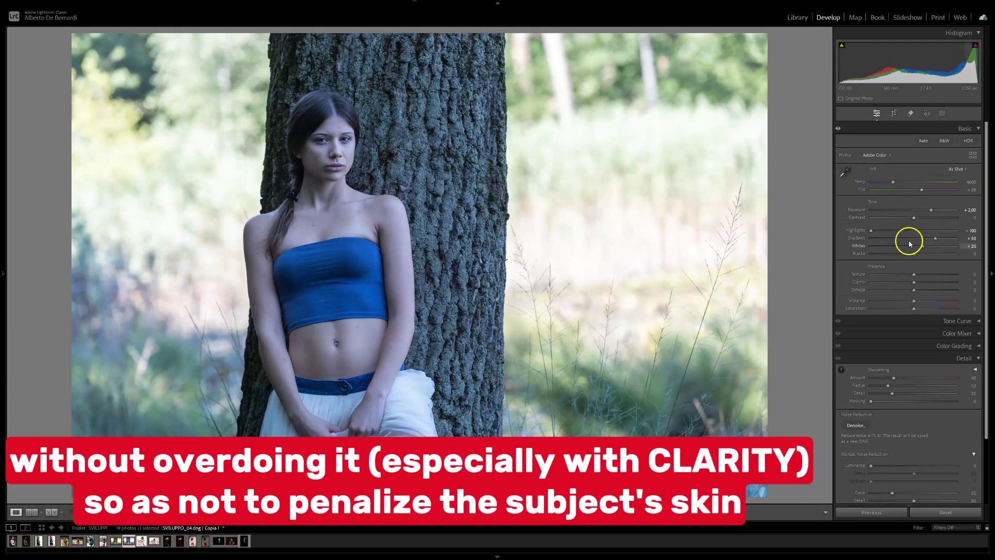
- Set the contrast to +15 and the clarity to +10
{"action": "left_click_drag", "start_coordinate": [913, 217], "coordinate": [921, 218]}
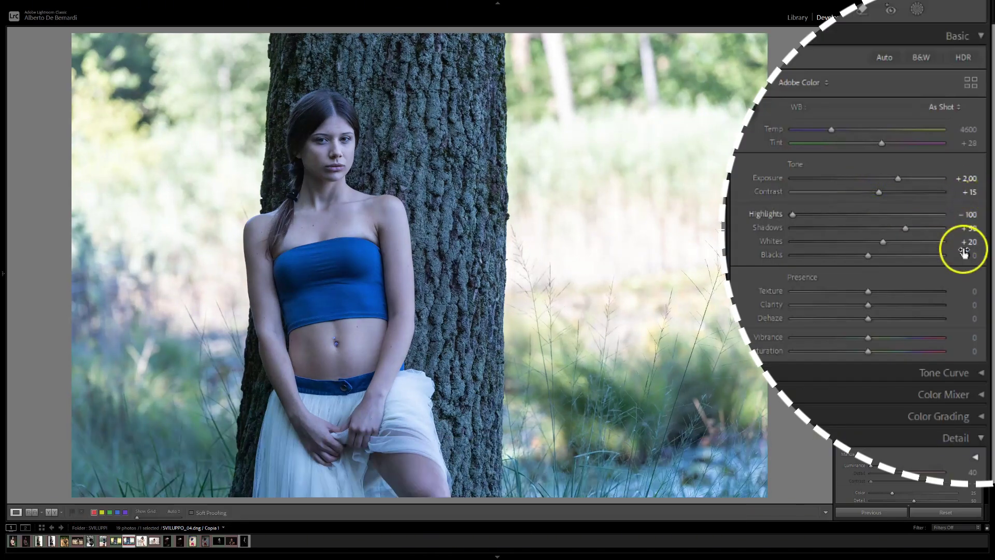
{"action": "left_click_drag", "start_coordinate": [869, 305], "coordinate": [874, 307]}
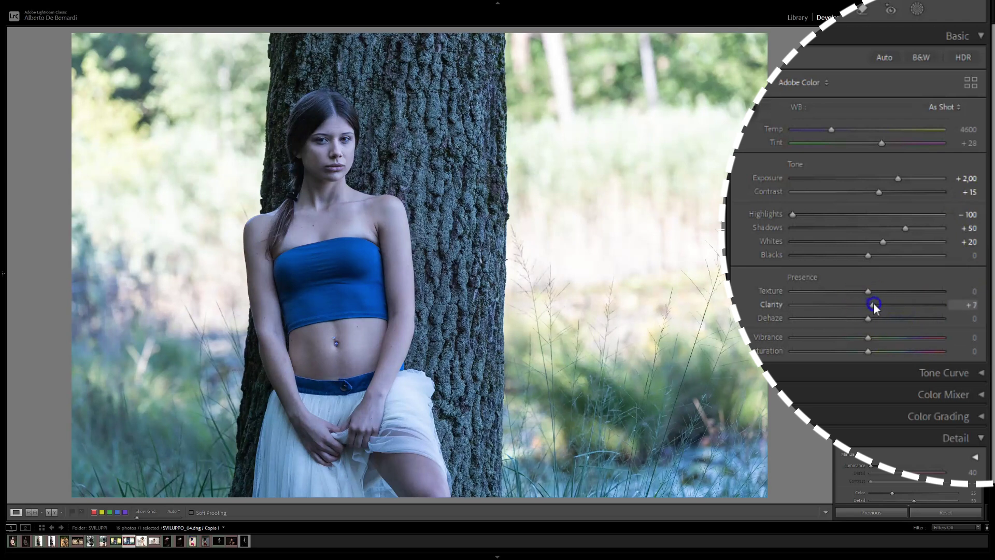
{"action": "key", "text": "alt"}
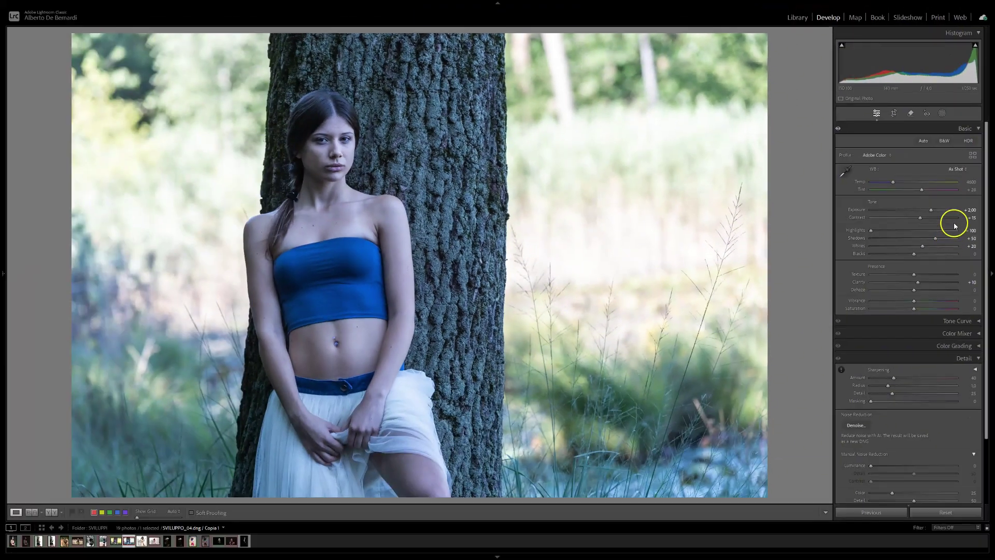
- Apply the Auto white balance and set the colour temperature to 6000
{"action": "left_click", "coordinate": [944, 129]}
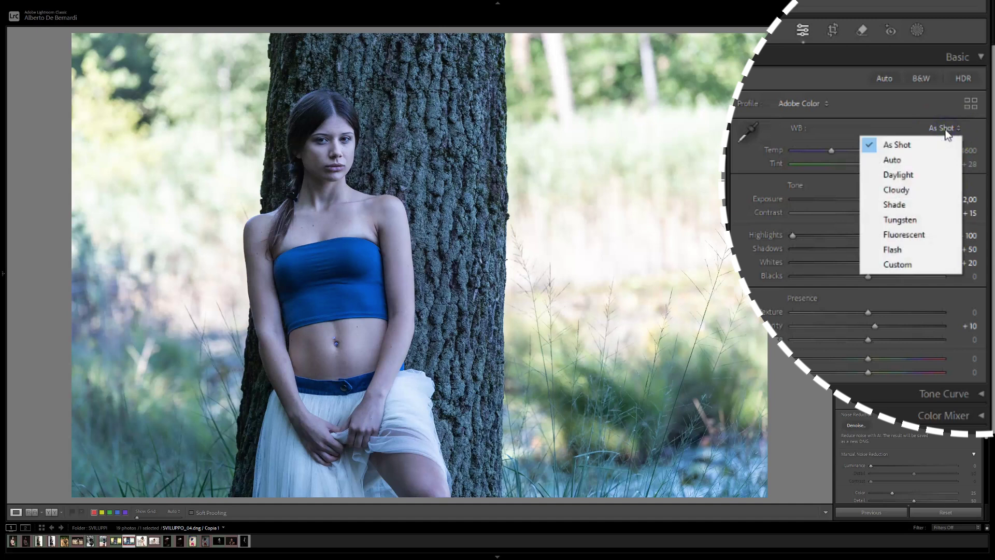
{"action": "left_click", "coordinate": [913, 161]}
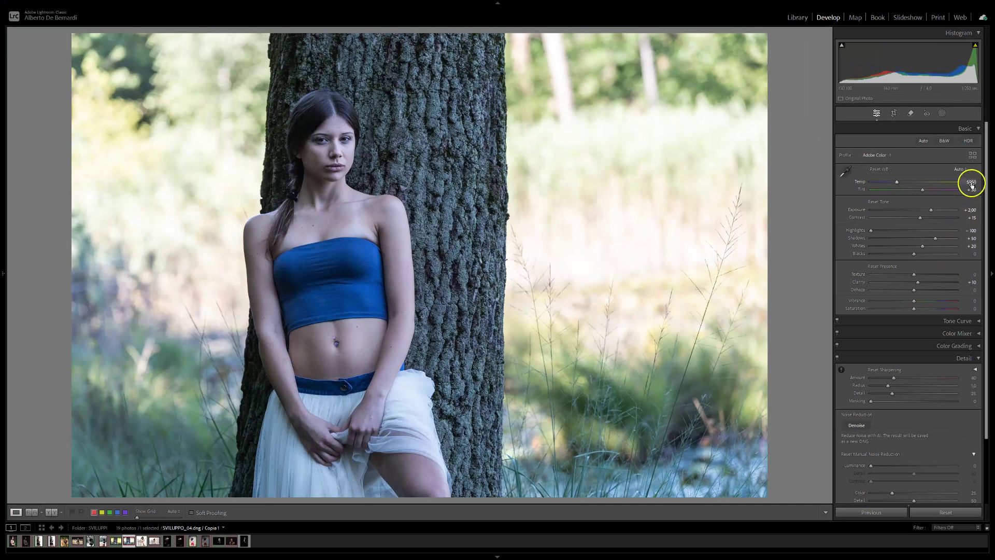
{"action": "left_click_drag", "start_coordinate": [901, 184], "coordinate": [906, 182]}
{"action": "left_click", "coordinate": [970, 182]}
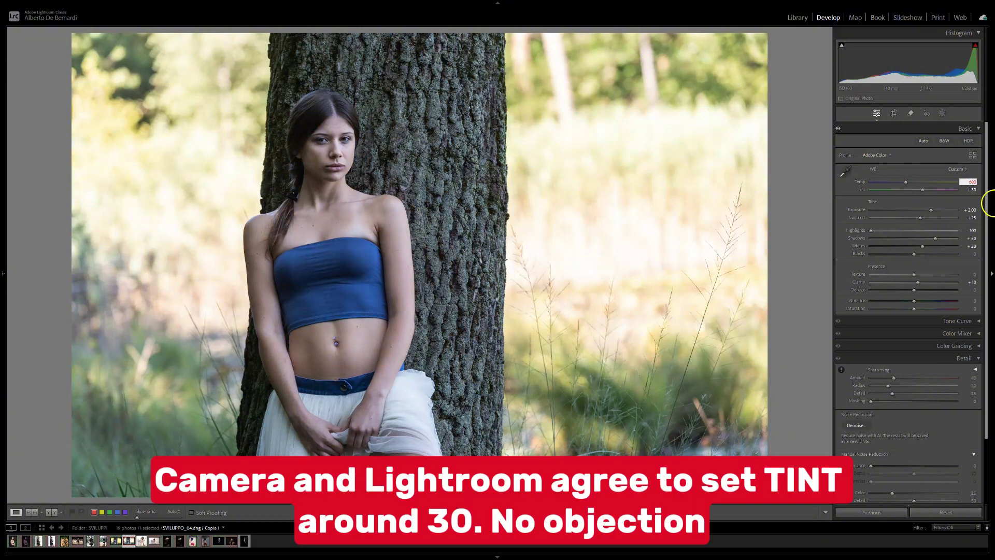
{"action": "type", "text": "6000"}
{"action": "key", "text": "Return"}
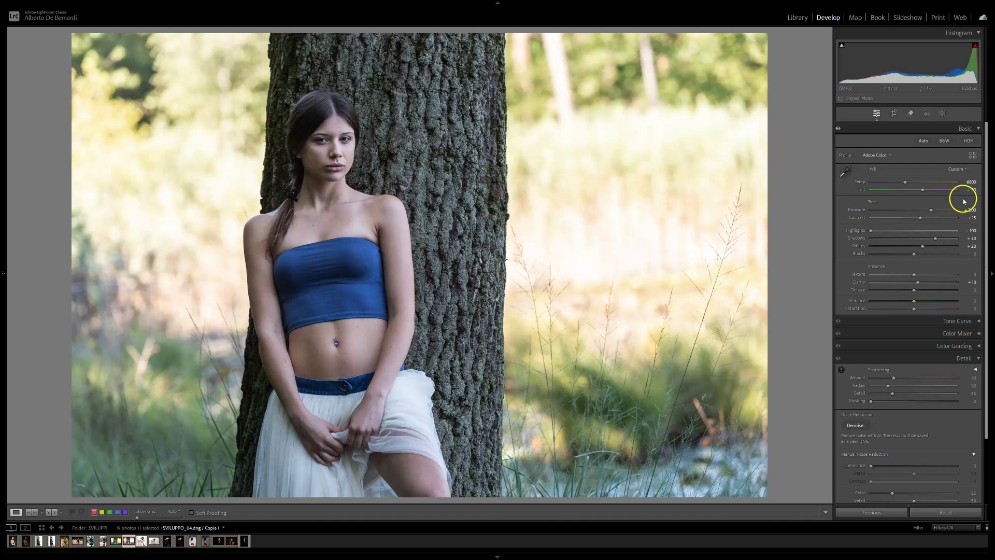
- Set the vibrance to +30 and the saturation to +10
{"action": "key", "text": "alt"}
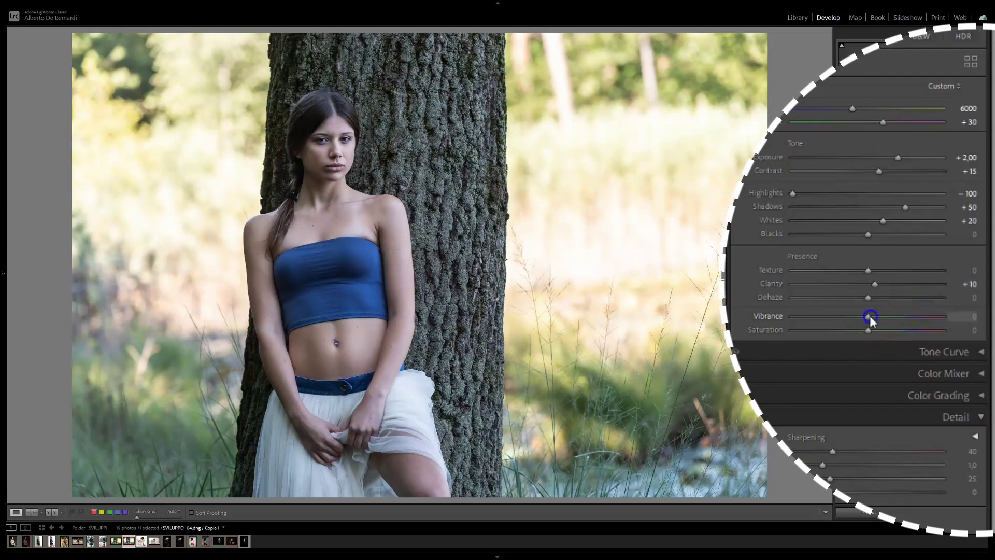
{"action": "left_click_drag", "start_coordinate": [869, 317], "coordinate": [898, 322]}
{"action": "left_click", "coordinate": [969, 316]}
{"action": "type", "text": "30"}
{"action": "key", "text": "Return"}
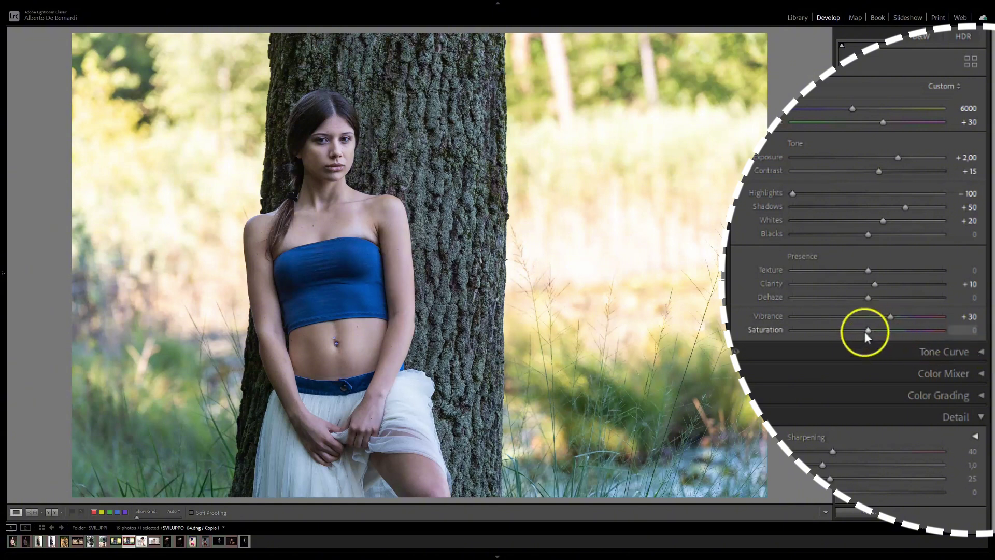
{"action": "mouse_move", "coordinate": [871, 328]}
{"action": "left_mouse_down"}
{"action": "mouse_move", "coordinate": [844, 329]}
{"action": "mouse_move", "coordinate": [895, 330]}
{"action": "mouse_move", "coordinate": [850, 336]}
{"action": "mouse_move", "coordinate": [863, 335]}
{"action": "left_mouse_up"}
{"action": "double_click", "coordinate": [885, 332]}
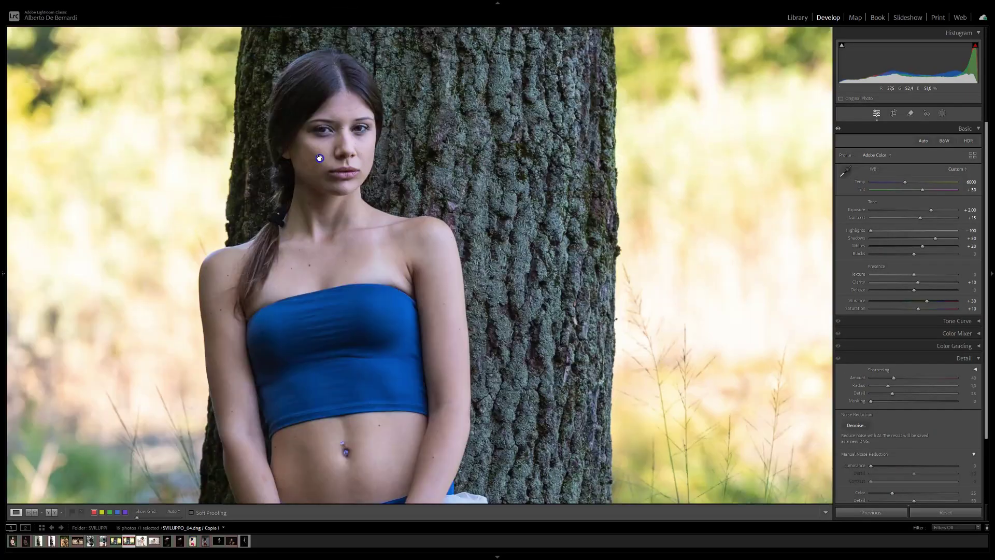
- Set the luminance noise reduction to 60 and the sharpening masking to 100, judging the effect on the woman's face up close
{"action": "left_click", "coordinate": [321, 158]}
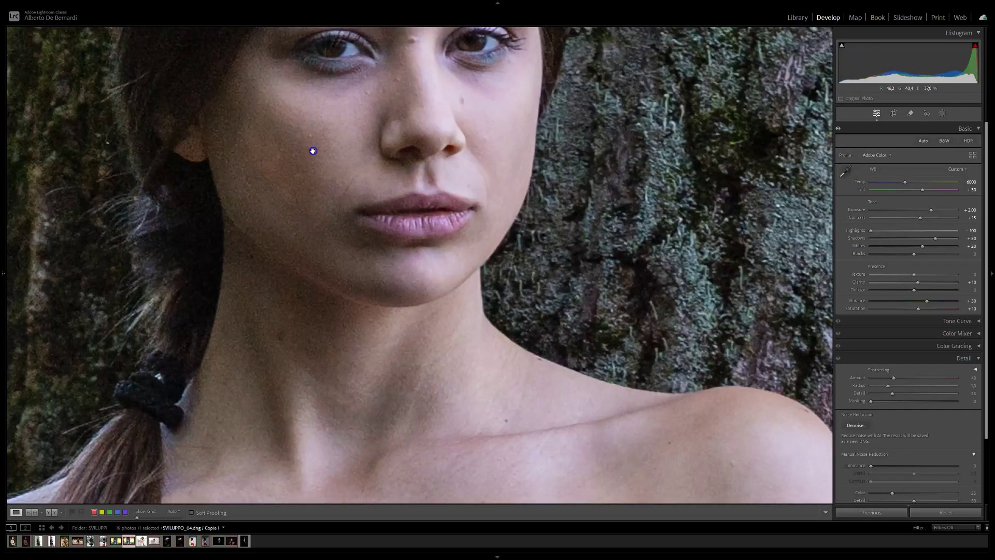
{"action": "left_click", "coordinate": [313, 151]}
{"action": "left_click", "coordinate": [603, 269]}
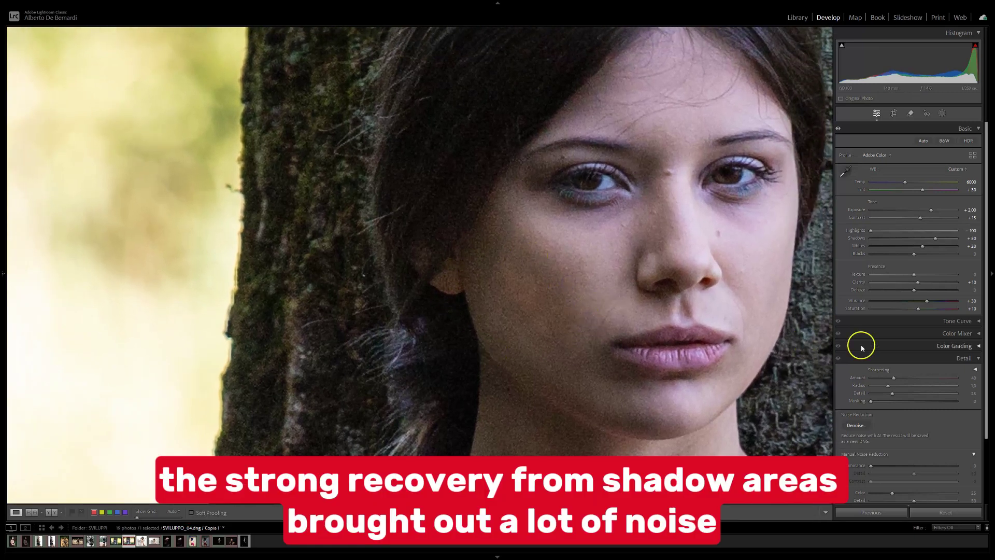
{"action": "left_click_drag", "start_coordinate": [986, 317], "coordinate": [986, 385]}
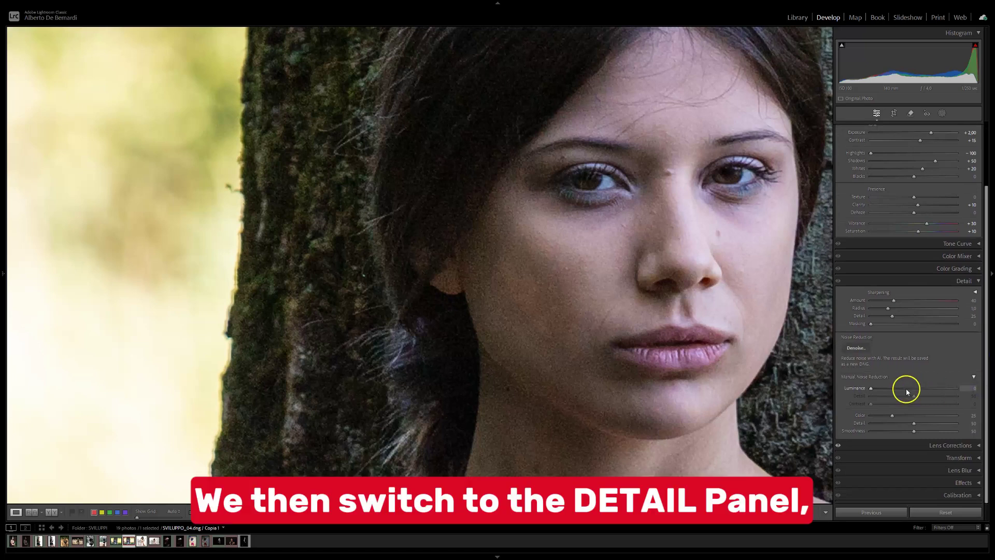
{"action": "left_click_drag", "start_coordinate": [871, 389], "coordinate": [874, 390]}
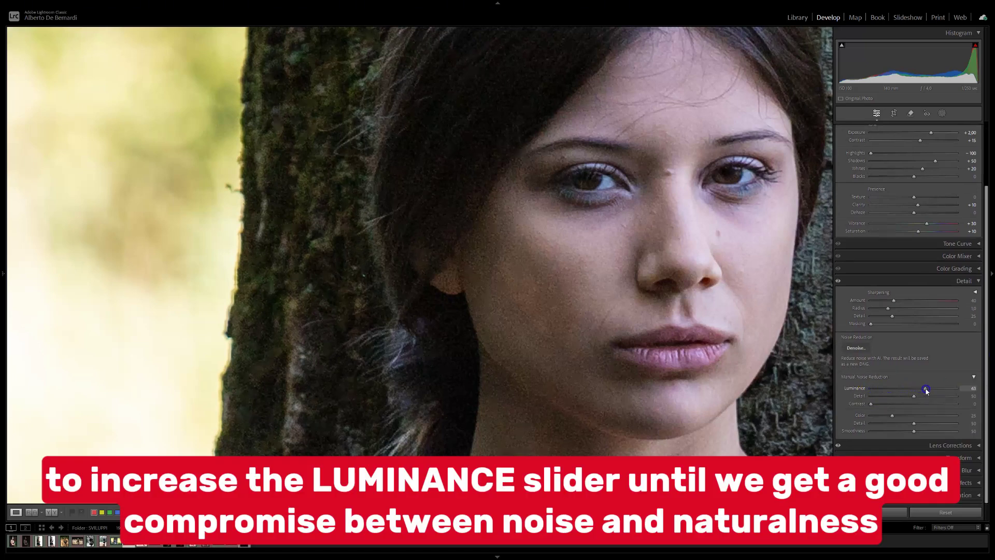
{"action": "left_click_drag", "start_coordinate": [895, 390], "coordinate": [913, 389]}
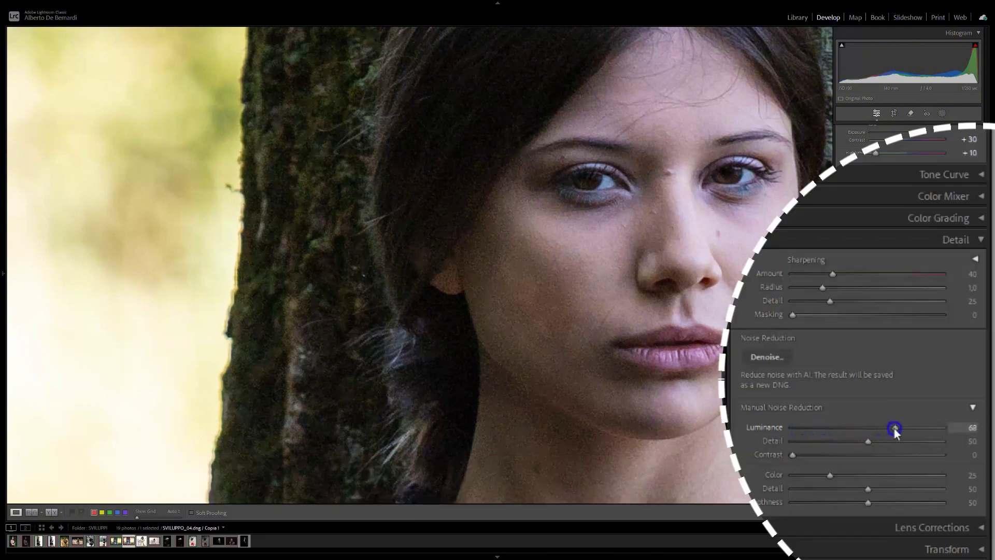
{"action": "left_click_drag", "start_coordinate": [923, 428], "coordinate": [883, 435]}
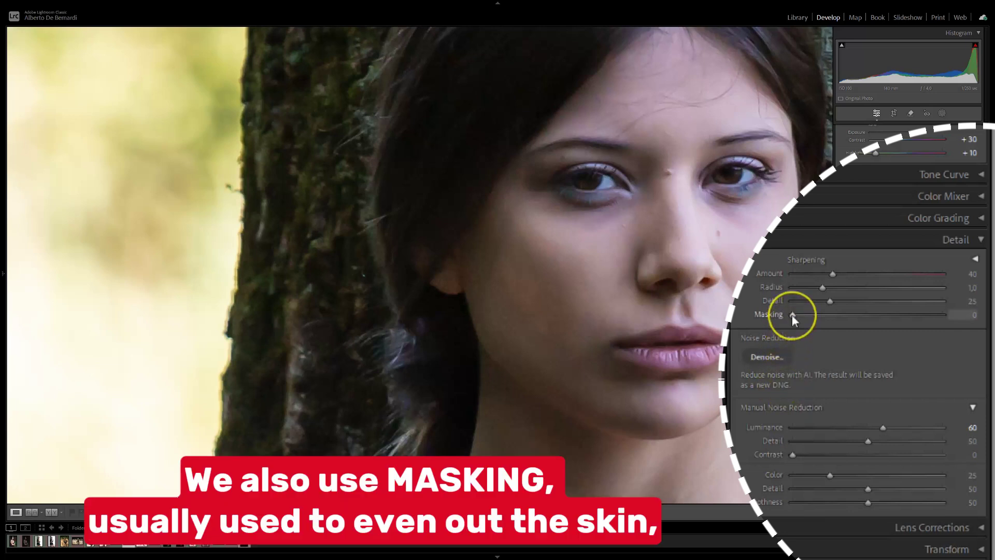
{"action": "left_click_drag", "start_coordinate": [792, 315], "coordinate": [963, 324]}
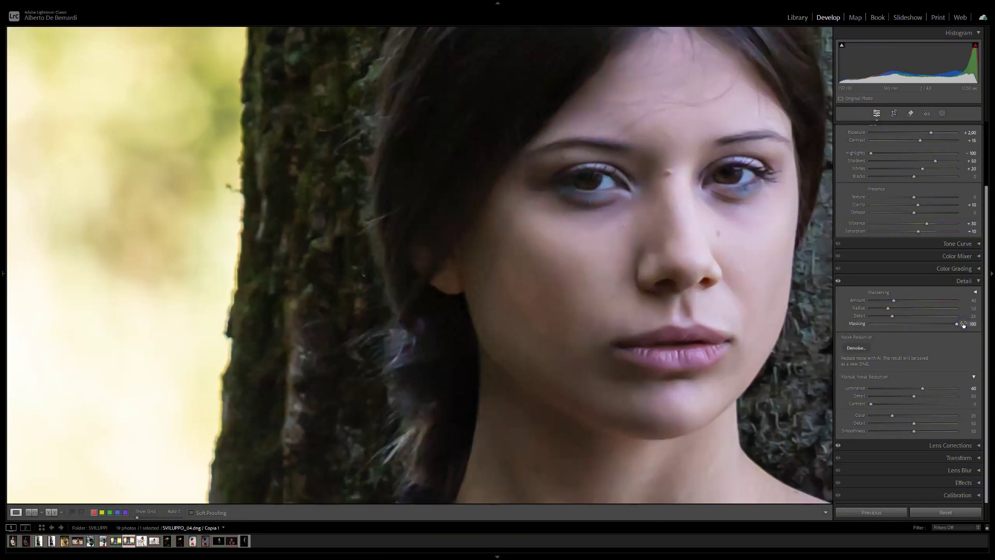